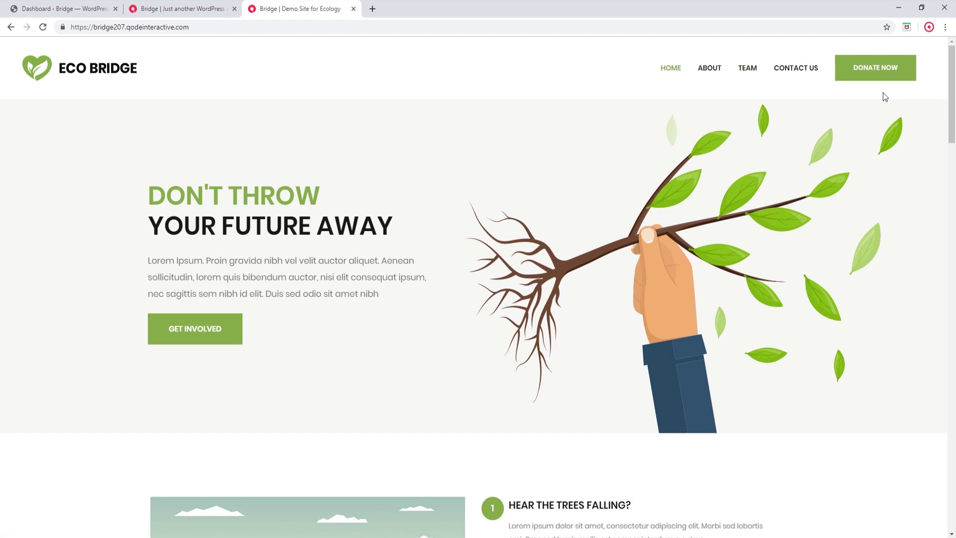
Switch from the Eco Bridge demo to the tutorial site's 'Large Image With Sidebar' blog page.
{"action": "left_click", "coordinate": [221, 4]}
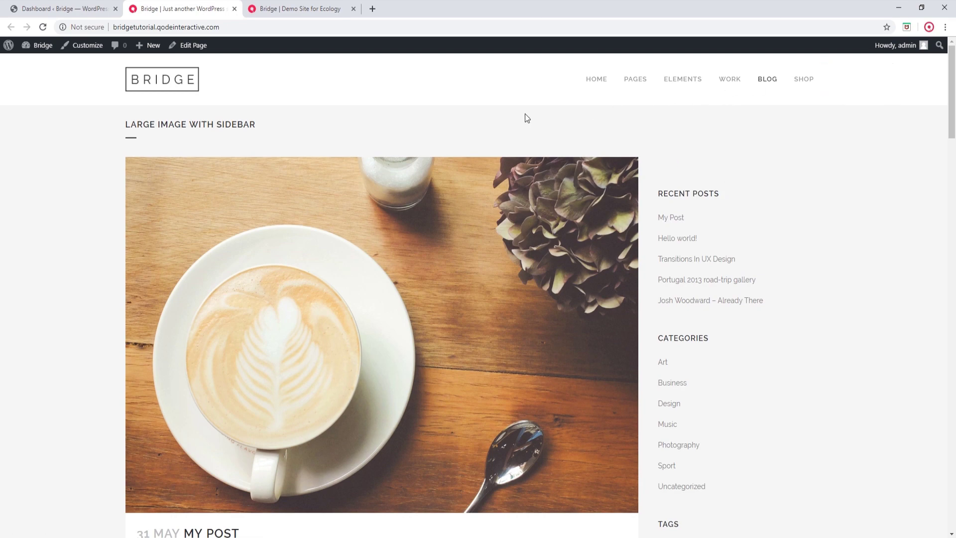
From the Dashboard, create a new untitled page using Pages > Add New with the WPBakery backend editor.
{"action": "left_click", "coordinate": [82, 9]}
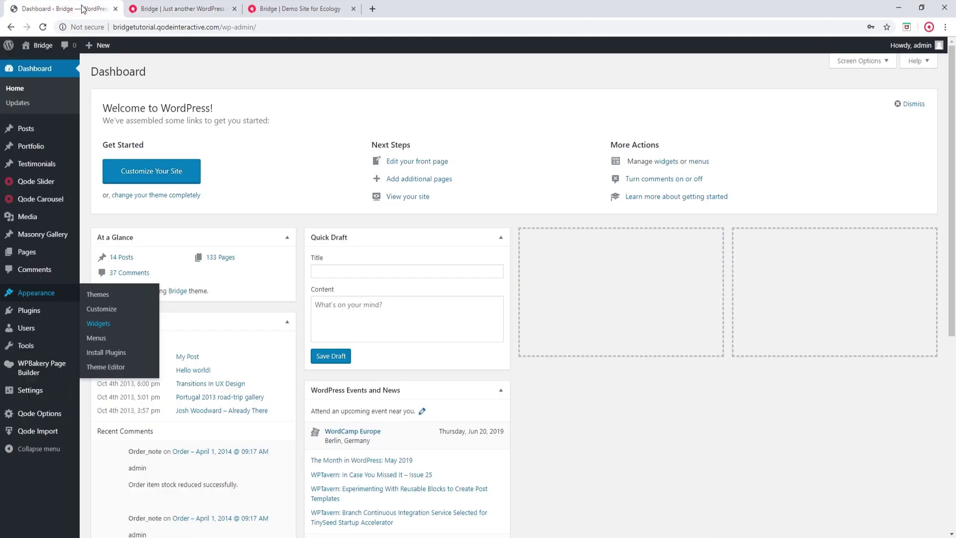
{"action": "mouse_move", "coordinate": [47, 257]}
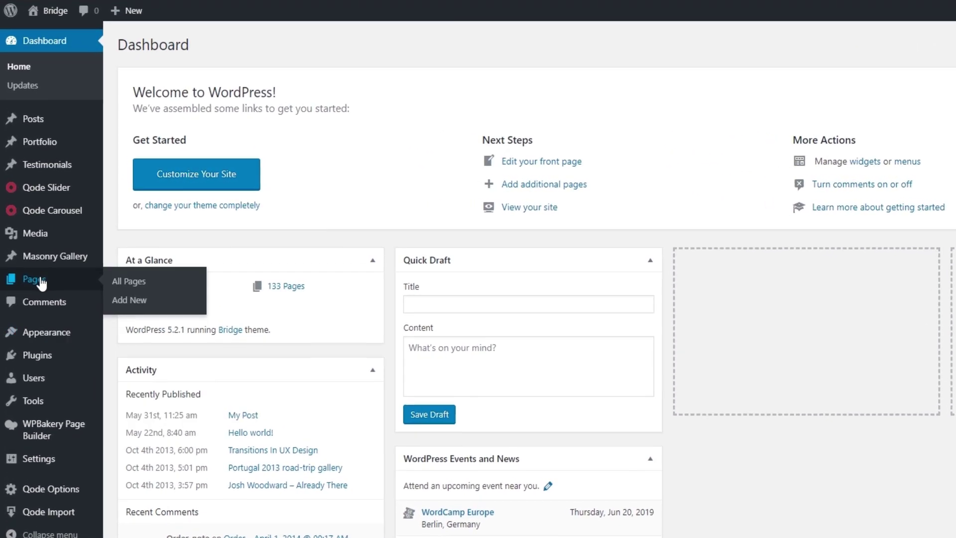
{"action": "left_click", "coordinate": [120, 299]}
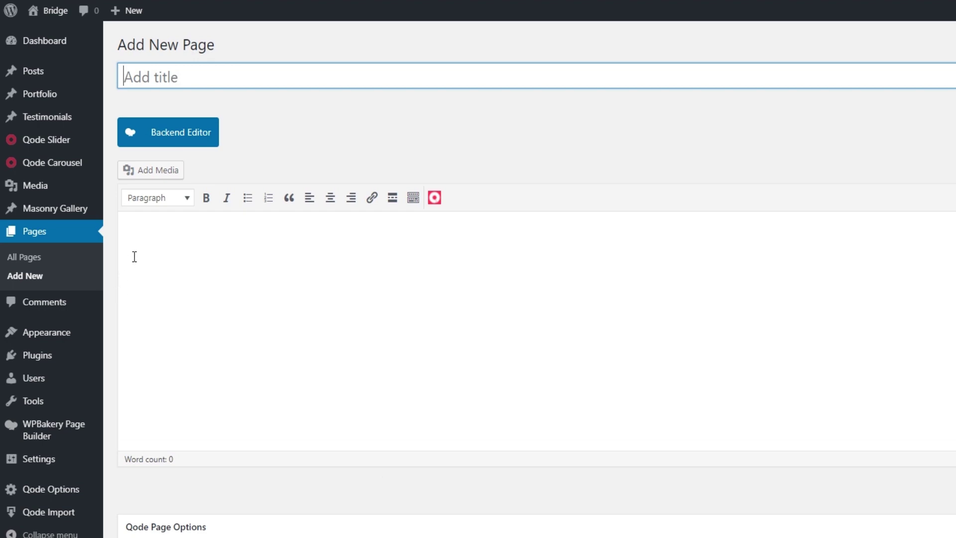
{"action": "left_click", "coordinate": [197, 133]}
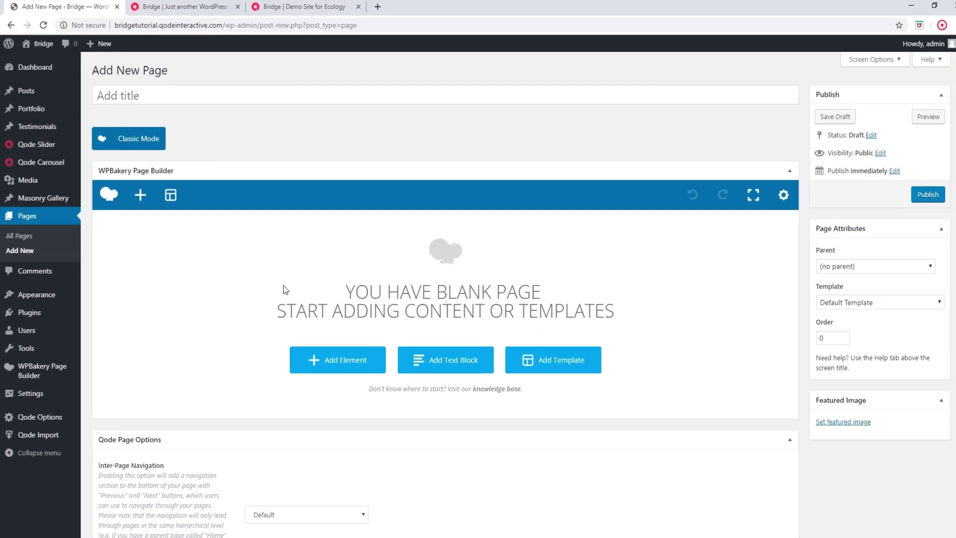
Insert a WPBakery Button element found by searching 'button'.
{"action": "left_click", "coordinate": [382, 393]}
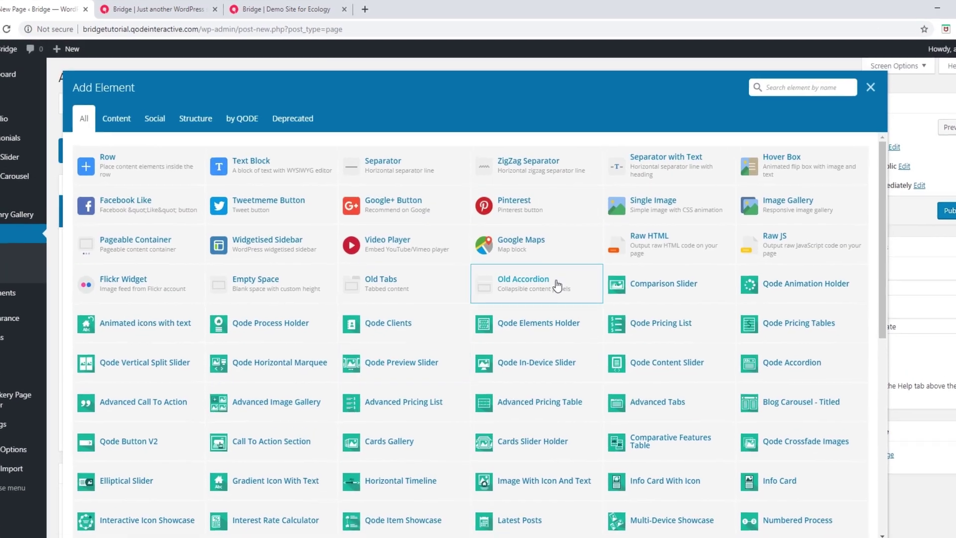
{"action": "type", "text": "button"}
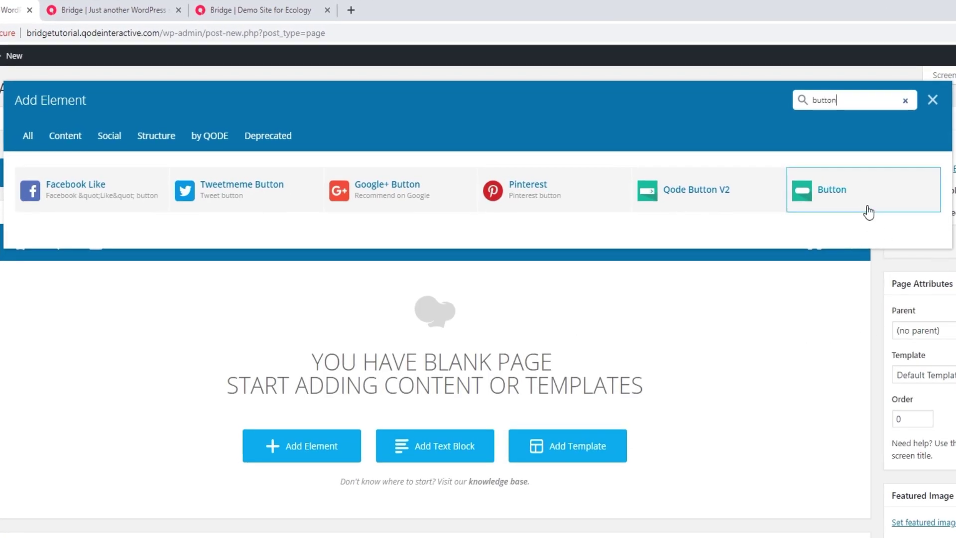
{"action": "left_click", "coordinate": [811, 204]}
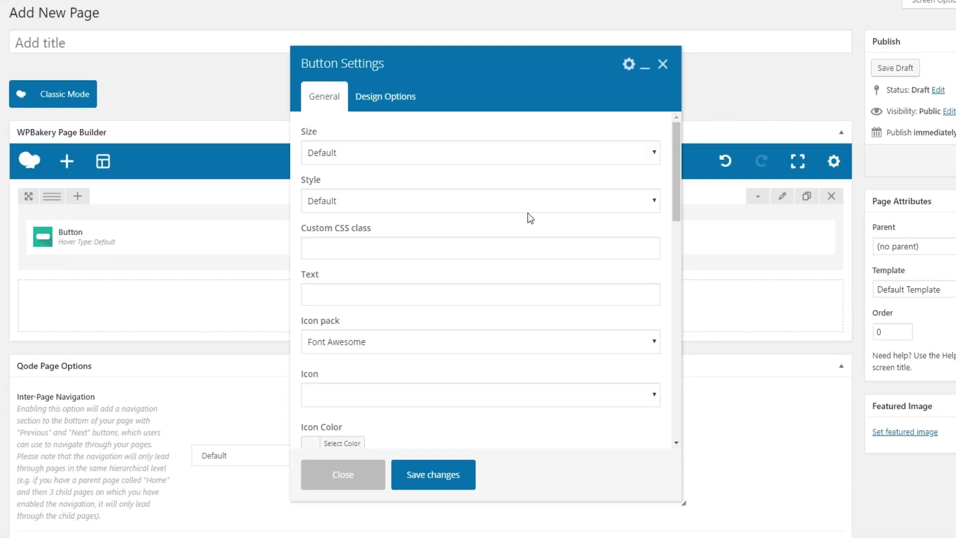
Set the button text to 'Donate', save its settings, and preview the draft page.
{"action": "left_click", "coordinate": [343, 296]}
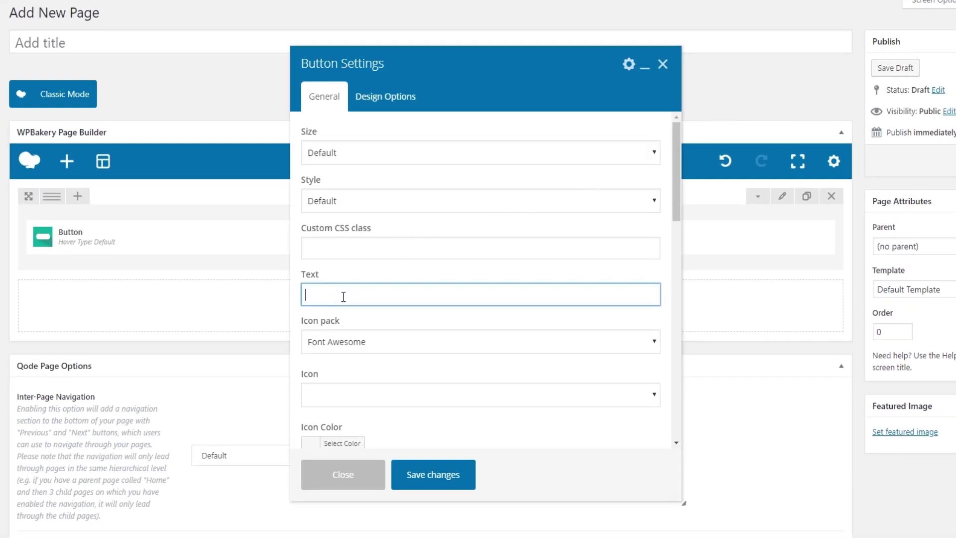
{"action": "type", "text": "Donate"}
{"action": "scroll", "coordinate": [333, 295], "scroll_direction": "down", "scroll_amount": 3}
{"action": "left_click", "coordinate": [333, 295]}
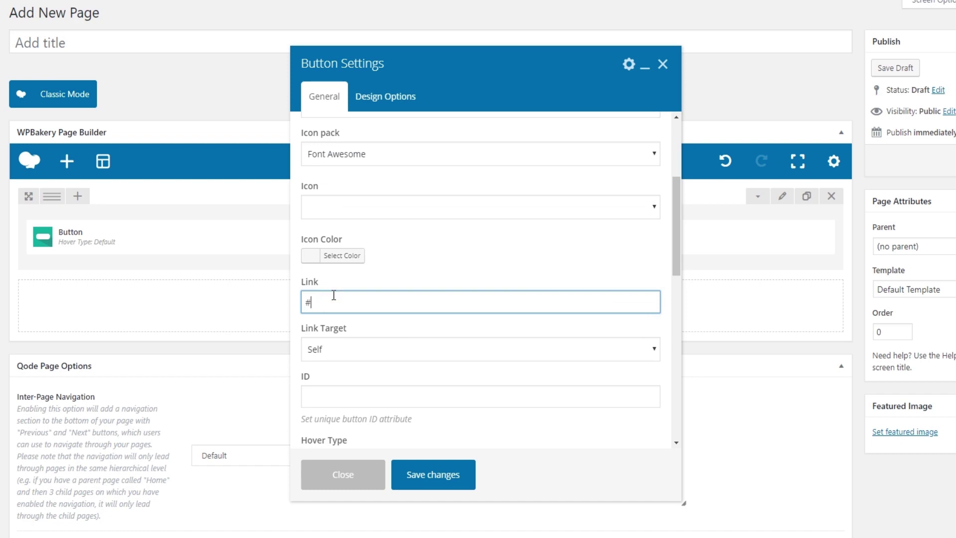
{"action": "scroll", "coordinate": [333, 295], "scroll_direction": "down", "scroll_amount": 10}
{"action": "left_click", "coordinate": [433, 470]}
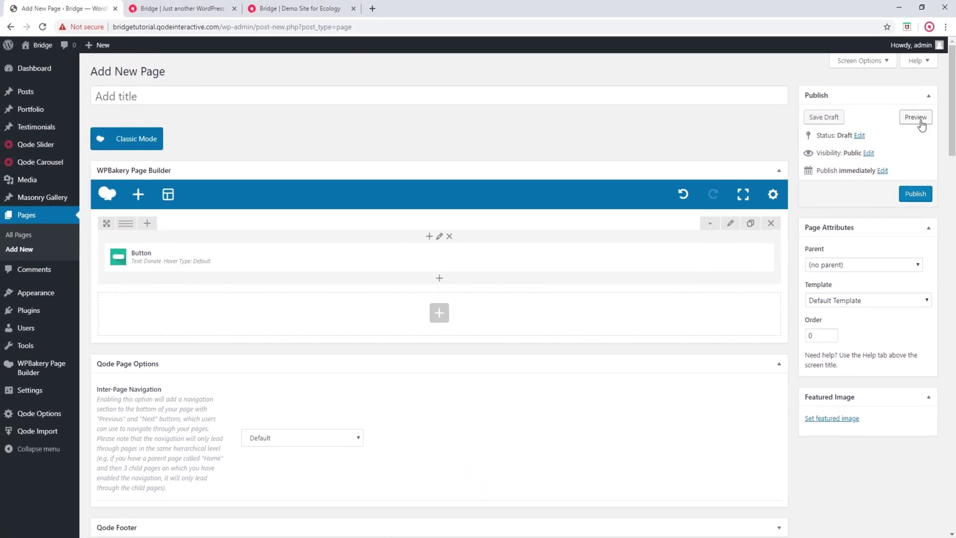
{"action": "left_click", "coordinate": [921, 113]}
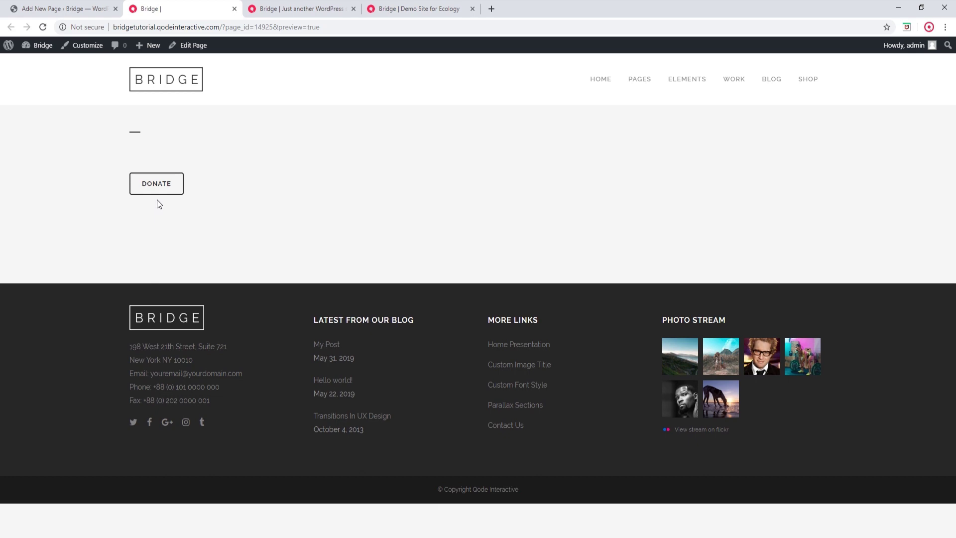
Back in the editor, close the Donate button's settings unchanged and switch to the classic editor.
{"action": "left_click", "coordinate": [92, 6]}
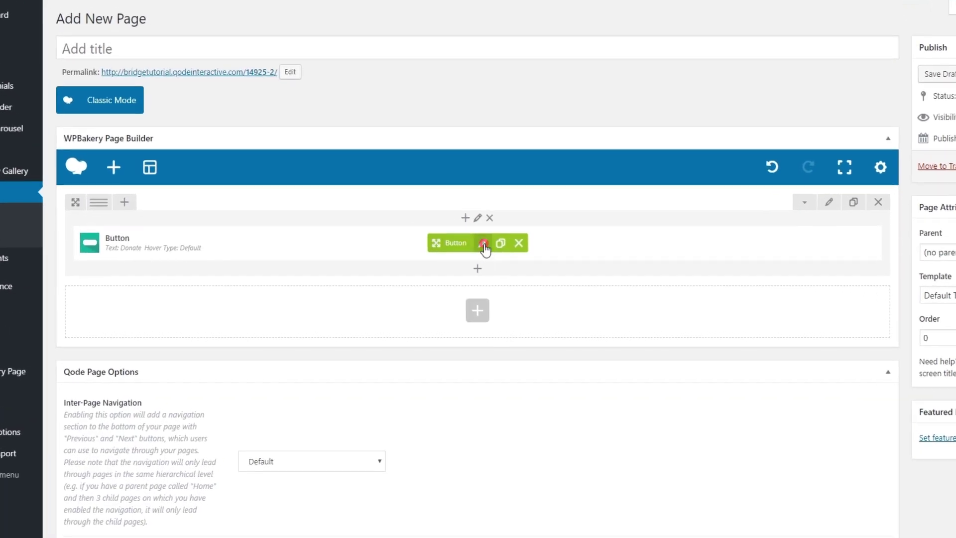
{"action": "left_click", "coordinate": [443, 257]}
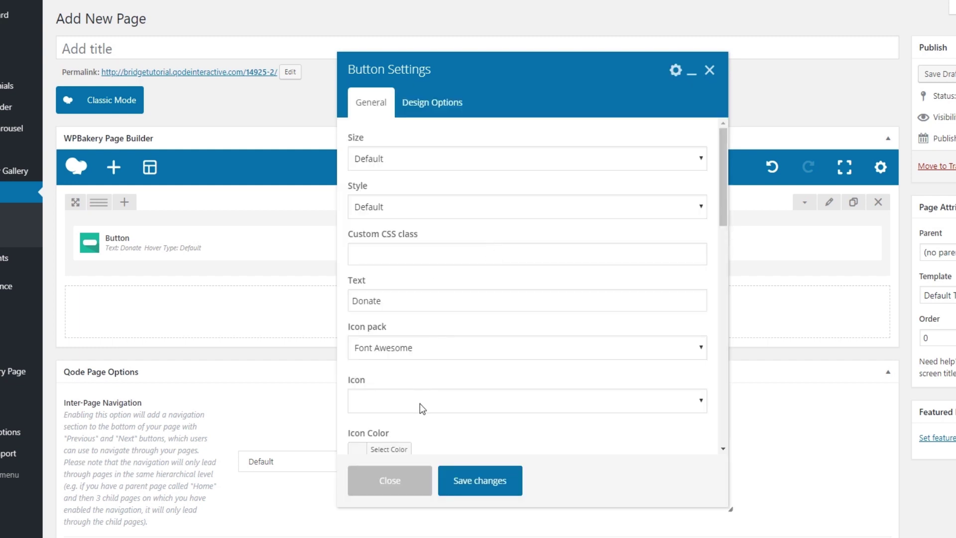
{"action": "left_click", "coordinate": [401, 478]}
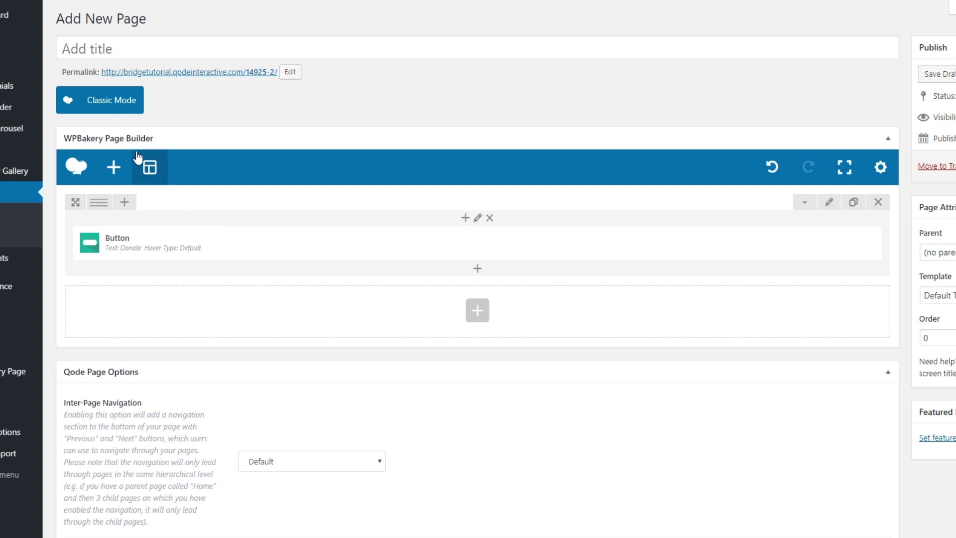
{"action": "left_click", "coordinate": [112, 103]}
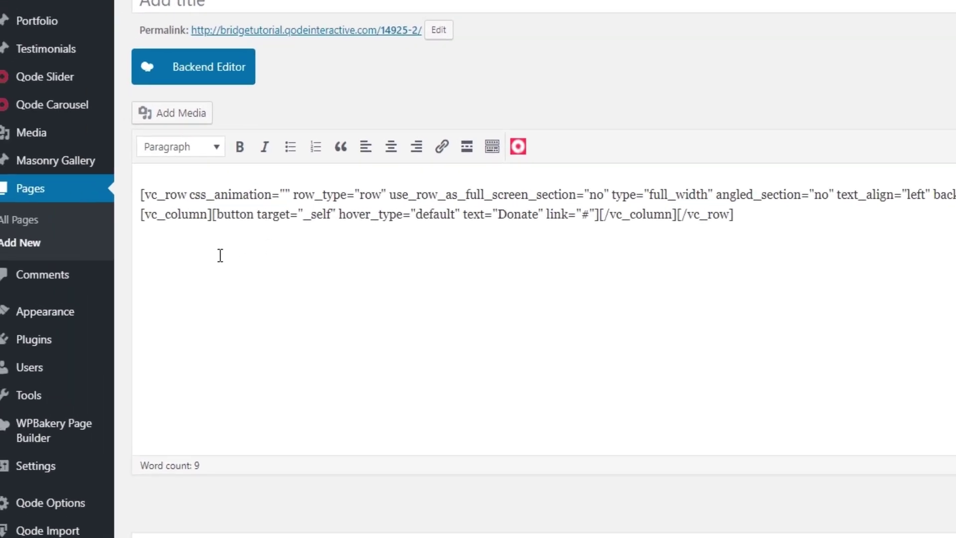
Select the [button … text="Donate" link="#"] shortcode in the page's text view.
{"action": "left_click_drag", "start_coordinate": [167, 196], "coordinate": [210, 192]}
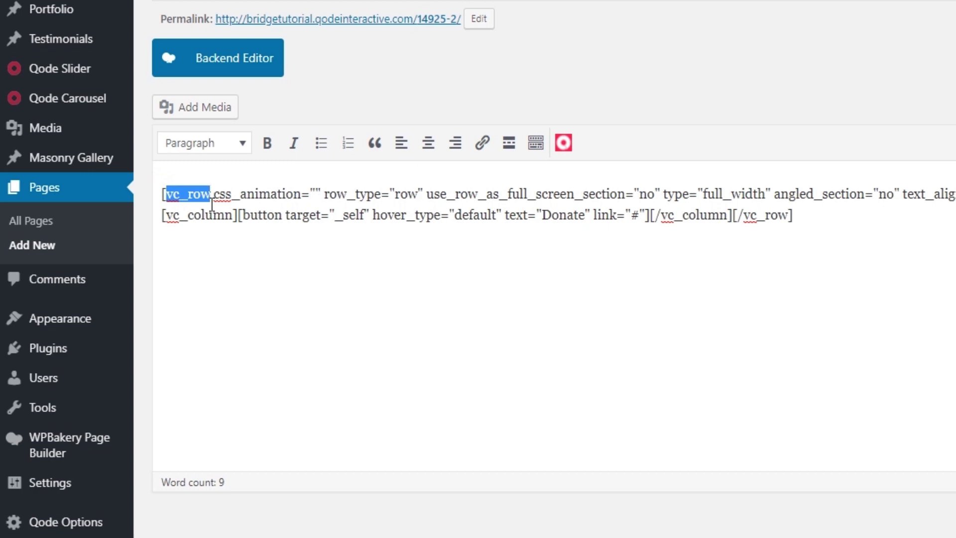
{"action": "left_click_drag", "start_coordinate": [162, 215], "coordinate": [232, 215]}
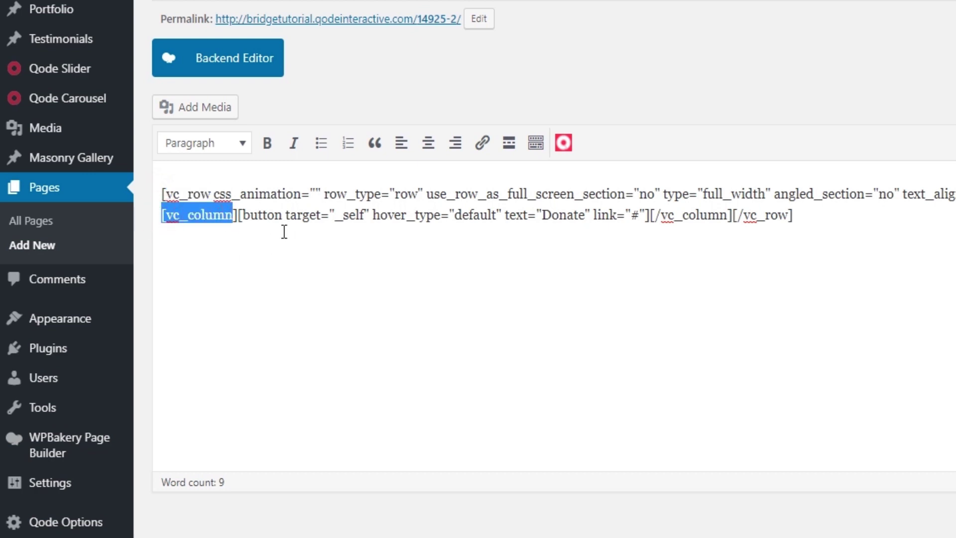
{"action": "left_click_drag", "start_coordinate": [239, 215], "coordinate": [246, 214]}
{"action": "left_click", "coordinate": [262, 220]}
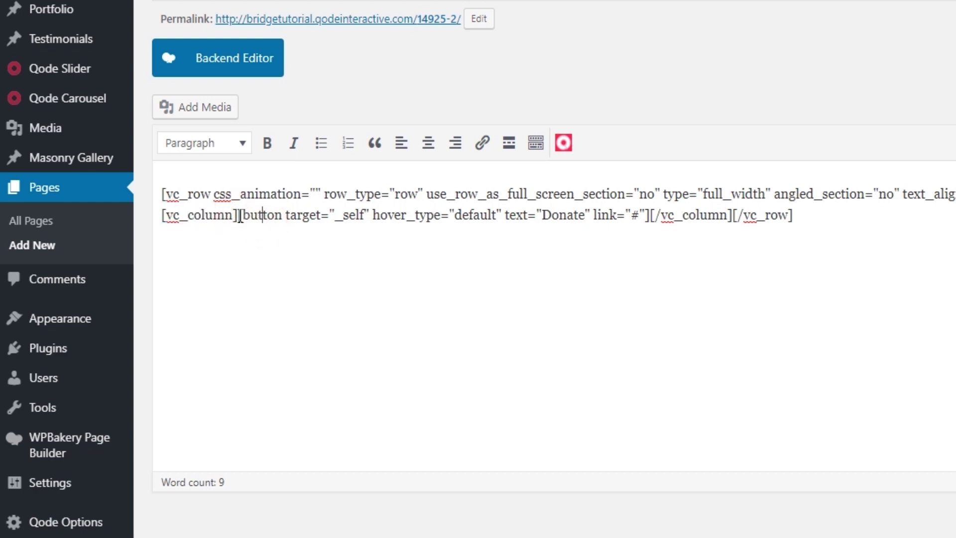
{"action": "left_click_drag", "start_coordinate": [239, 218], "coordinate": [652, 232]}
{"action": "key", "text": "ctrl+c"}
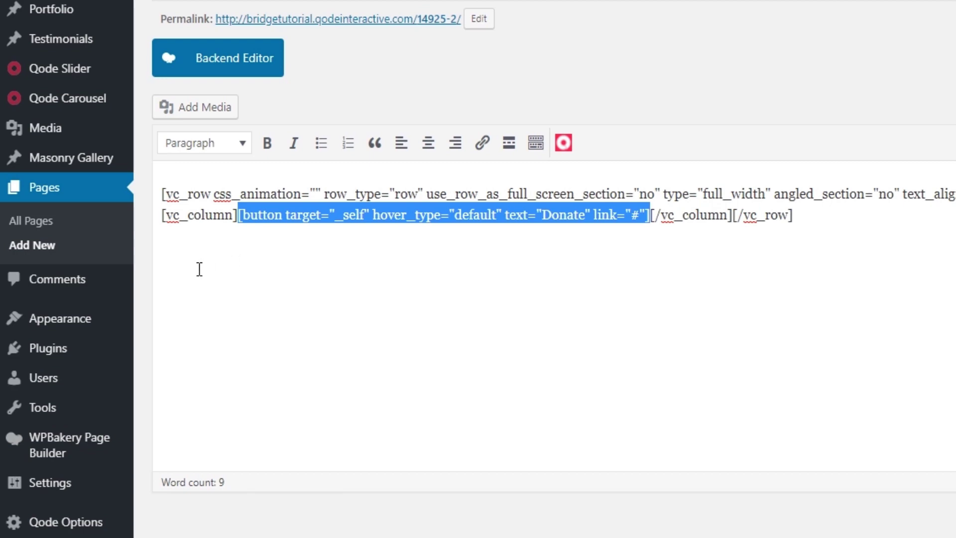
Leave the page editor for Appearance > Widgets and expand the Header Bottom Right area.
{"action": "mouse_move", "coordinate": [88, 323]}
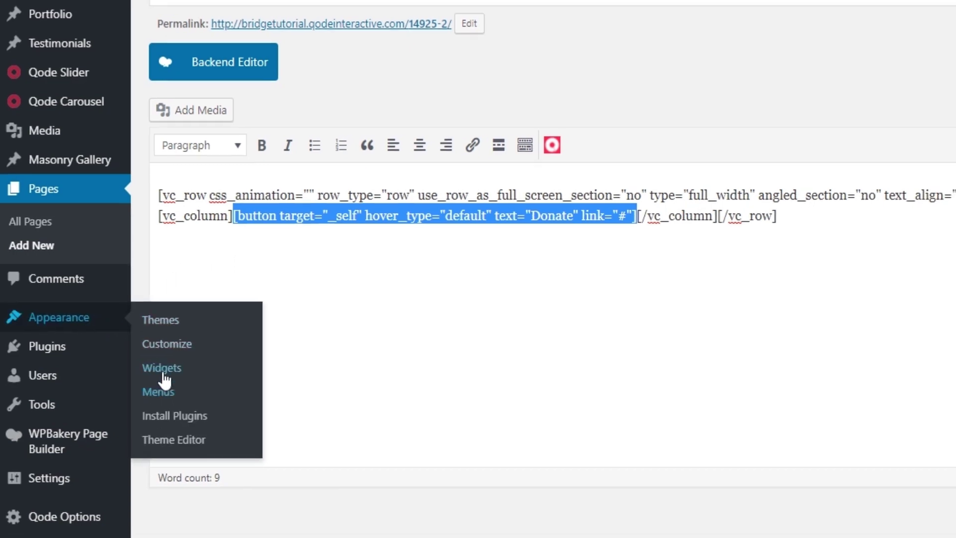
{"action": "left_click", "coordinate": [165, 370]}
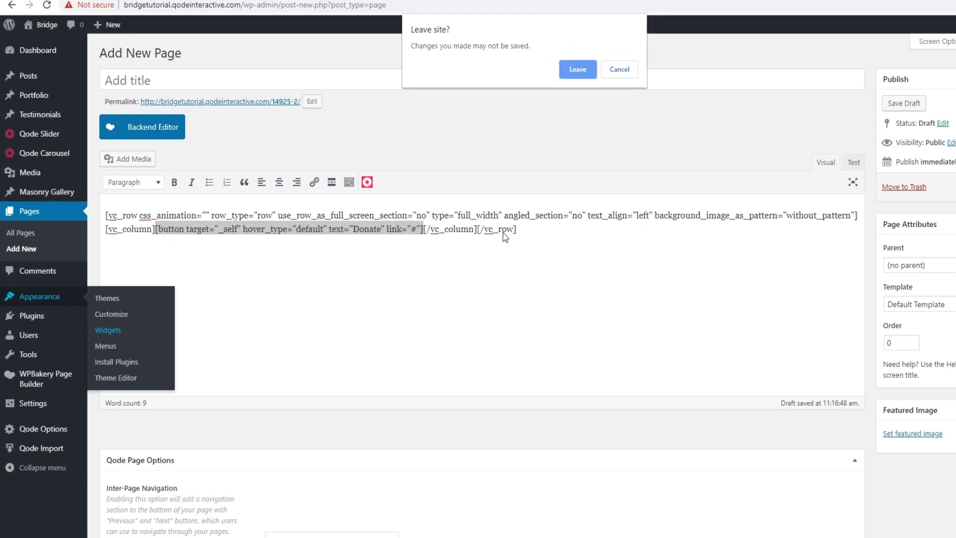
{"action": "left_click", "coordinate": [578, 69]}
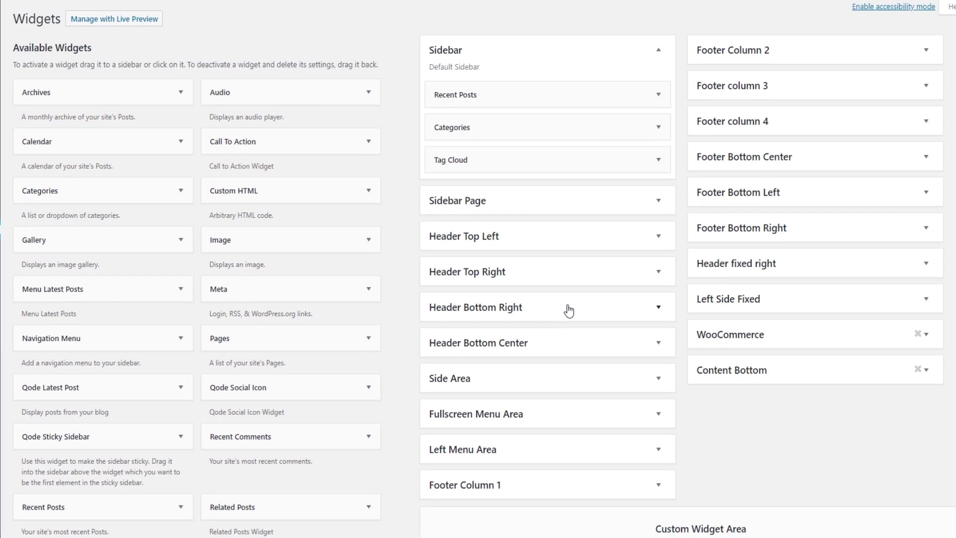
{"action": "left_click", "coordinate": [567, 308]}
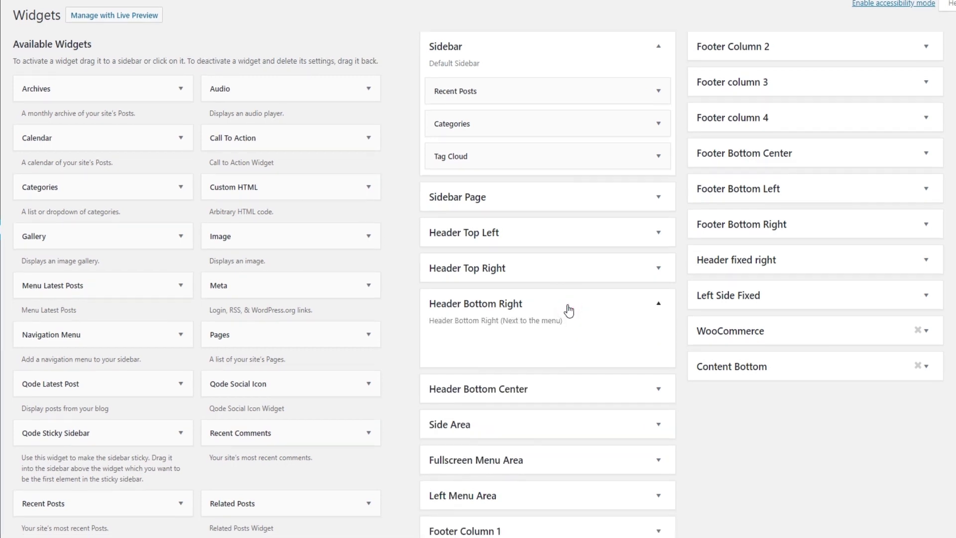
{"action": "scroll", "coordinate": [564, 259], "scroll_direction": "down", "scroll_amount": 1}
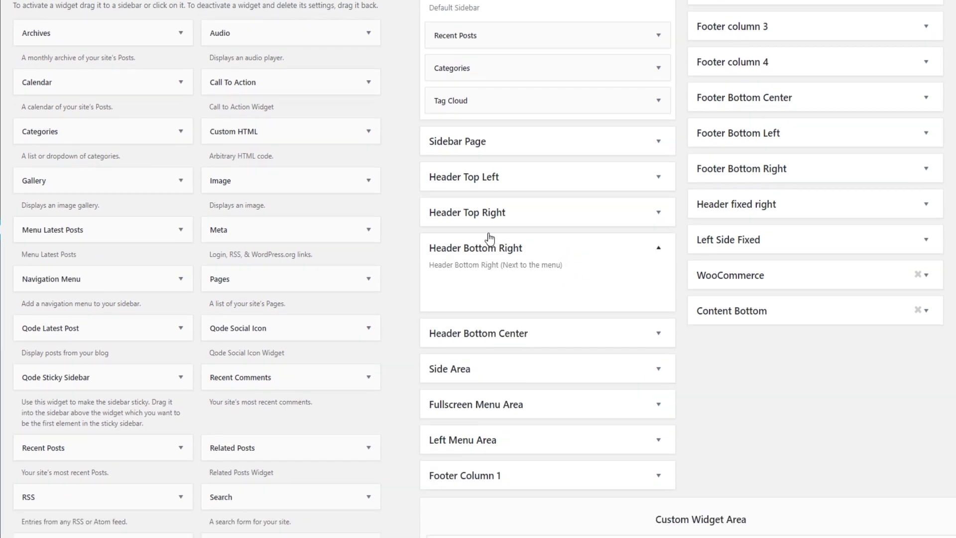
Add a Custom HTML widget to Header Bottom Right, paste the Donate shortcode, and save.
{"action": "left_click", "coordinate": [245, 126]}
{"action": "left_click_drag", "start_coordinate": [246, 131], "coordinate": [497, 284]}
{"action": "scroll", "coordinate": [497, 283], "scroll_direction": "down", "scroll_amount": 2}
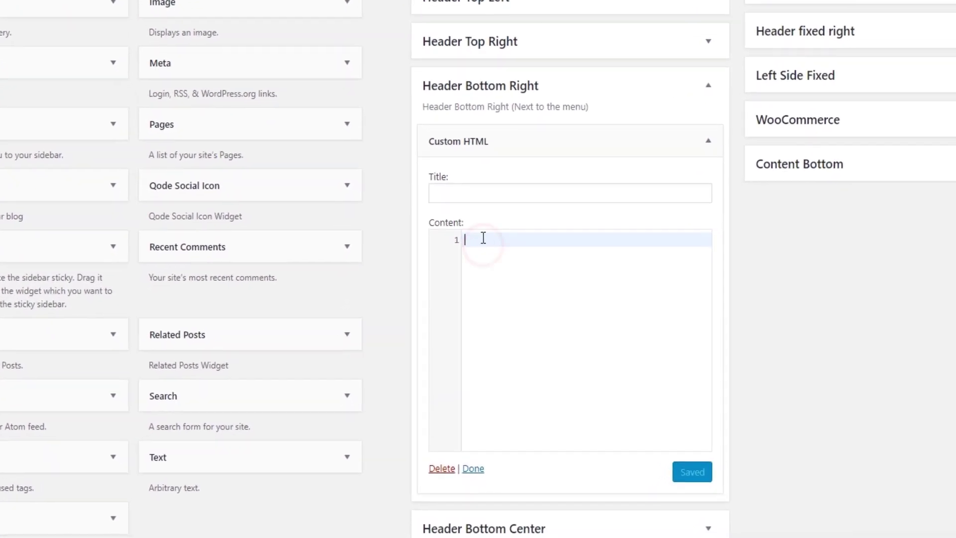
{"action": "key", "text": "ctrl+v"}
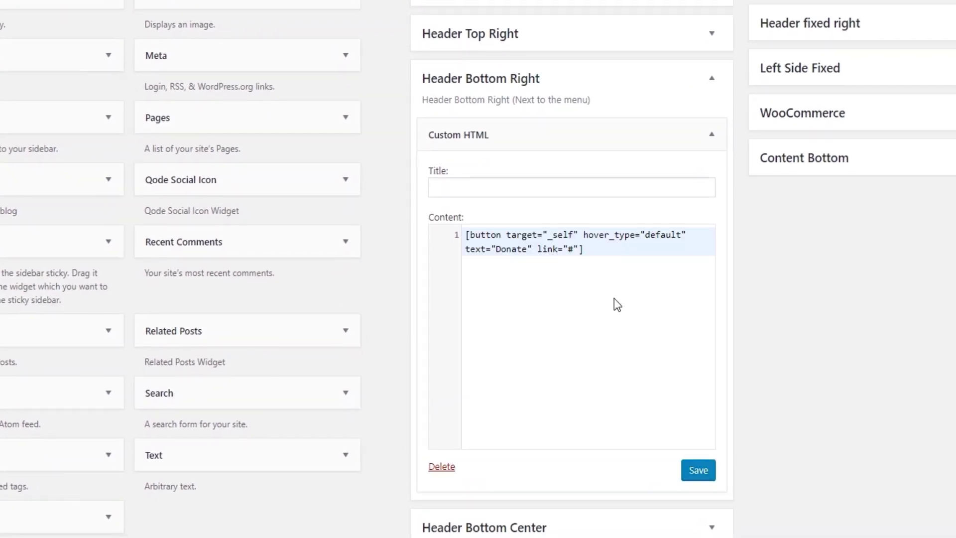
{"action": "scroll", "coordinate": [548, 259], "scroll_direction": "down", "scroll_amount": 1}
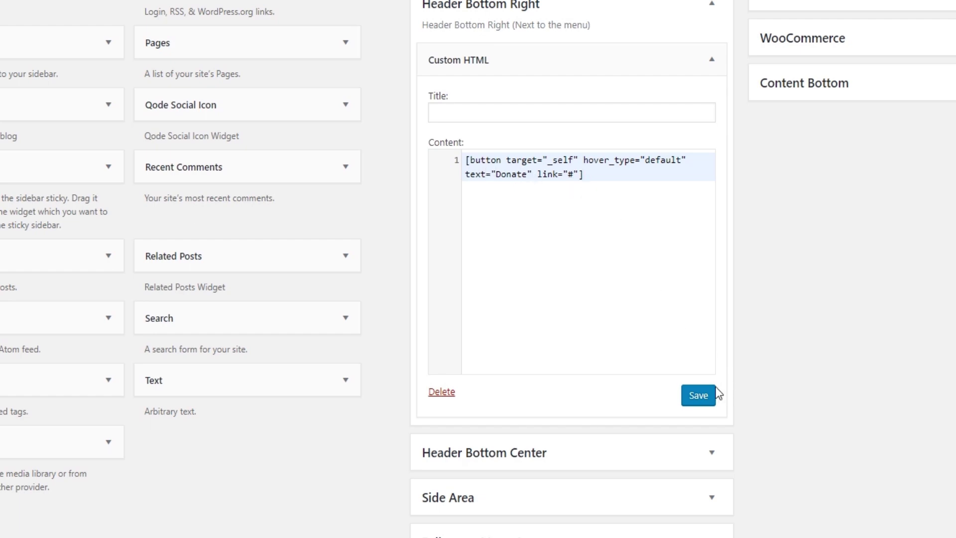
{"action": "left_click", "coordinate": [697, 394]}
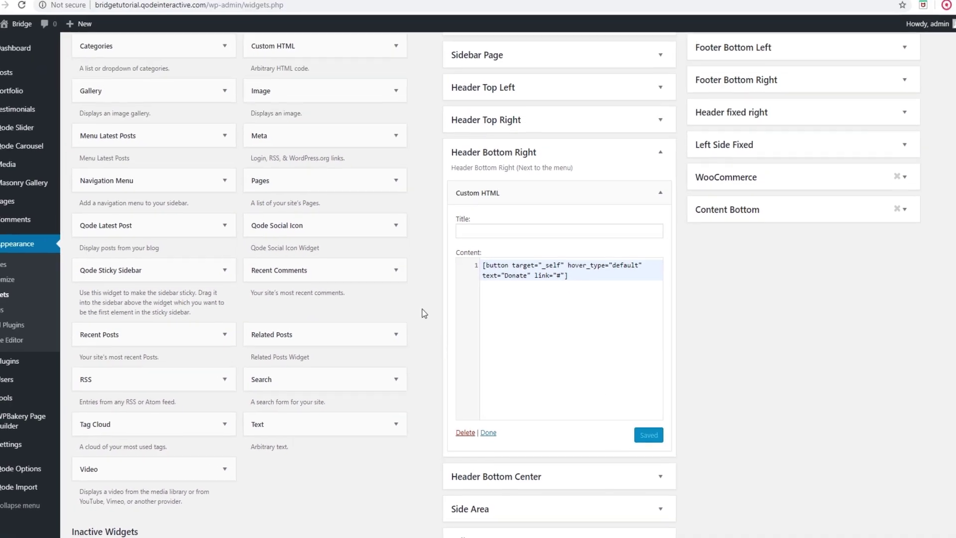
Reload the blog page to see DONATE beside the menu, then return to Widgets.
{"action": "left_click", "coordinate": [186, 6]}
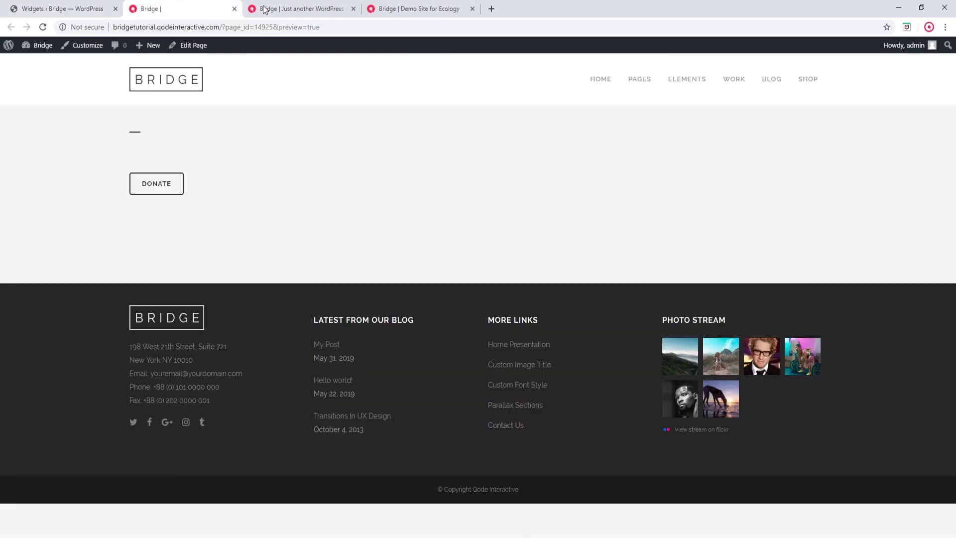
{"action": "left_click", "coordinate": [267, 9]}
{"action": "left_click", "coordinate": [43, 28]}
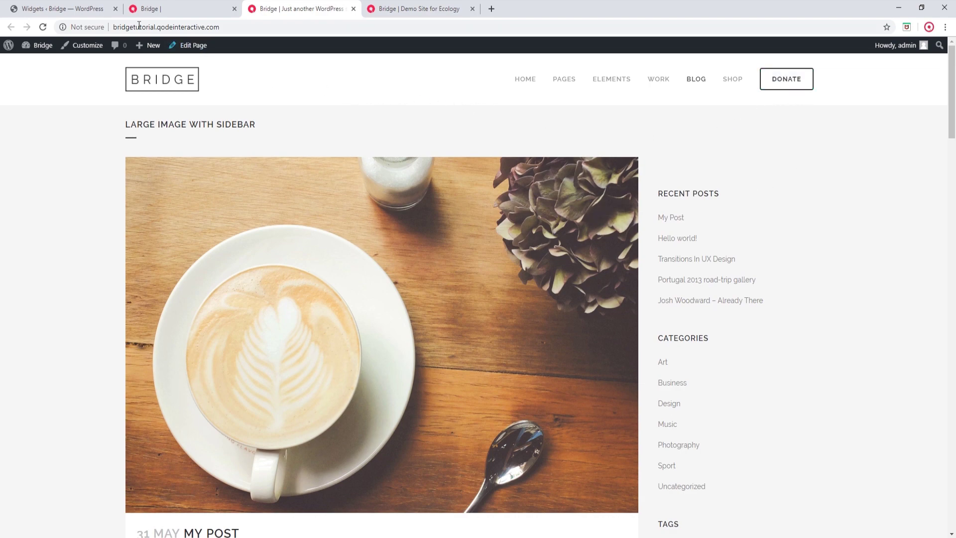
{"action": "left_click", "coordinate": [91, 6]}
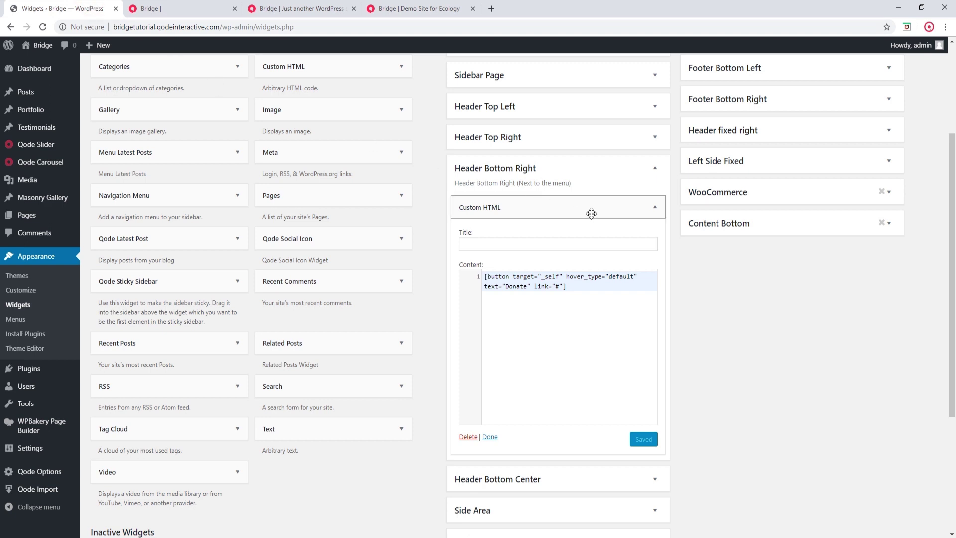
Drag the Custom HTML Donate widget out of Header Bottom Right, leaving that area empty.
{"action": "left_click", "coordinate": [600, 172]}
{"action": "scroll", "coordinate": [798, 312], "scroll_direction": "up", "scroll_amount": 5}
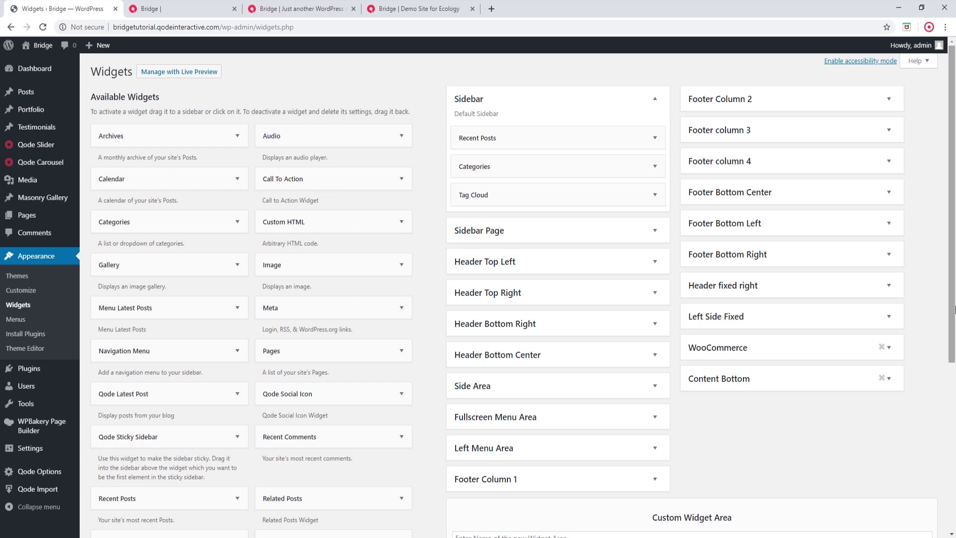
{"action": "scroll", "coordinate": [954, 310], "scroll_direction": "down", "scroll_amount": 1}
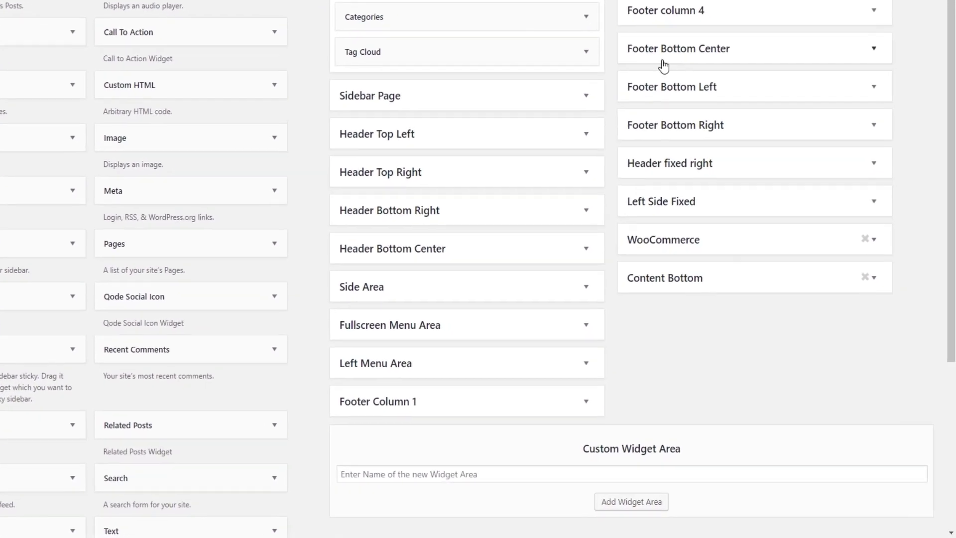
{"action": "left_click", "coordinate": [603, 225]}
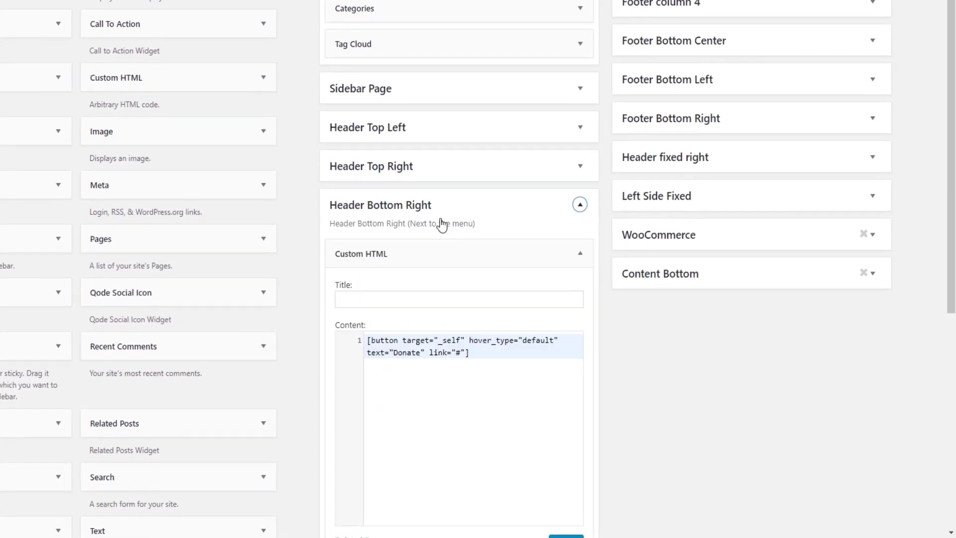
{"action": "scroll", "coordinate": [399, 259], "scroll_direction": "up", "scroll_amount": 1}
{"action": "left_click_drag", "start_coordinate": [375, 316], "coordinate": [687, 49]}
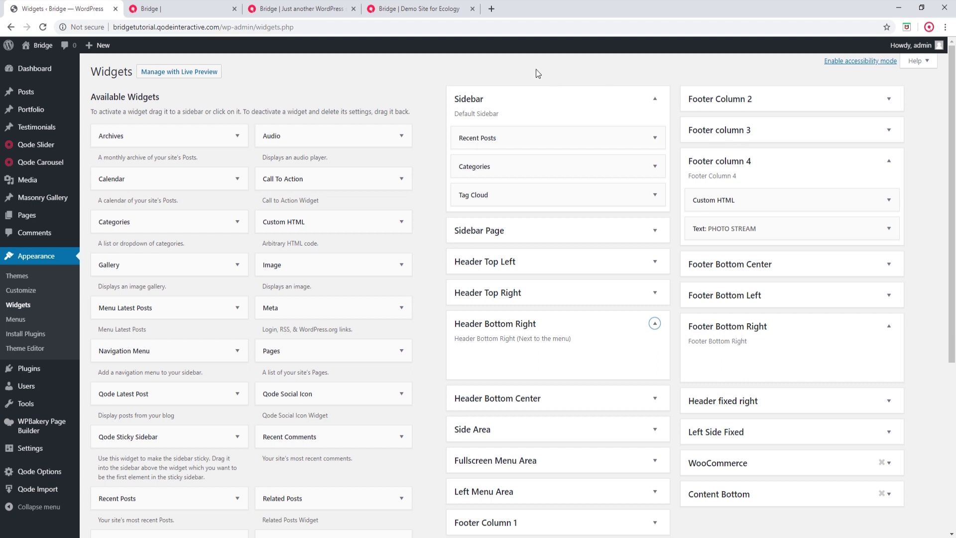
View the blog page header with the DONATE button next to the main menu.
{"action": "left_click", "coordinate": [215, 6]}
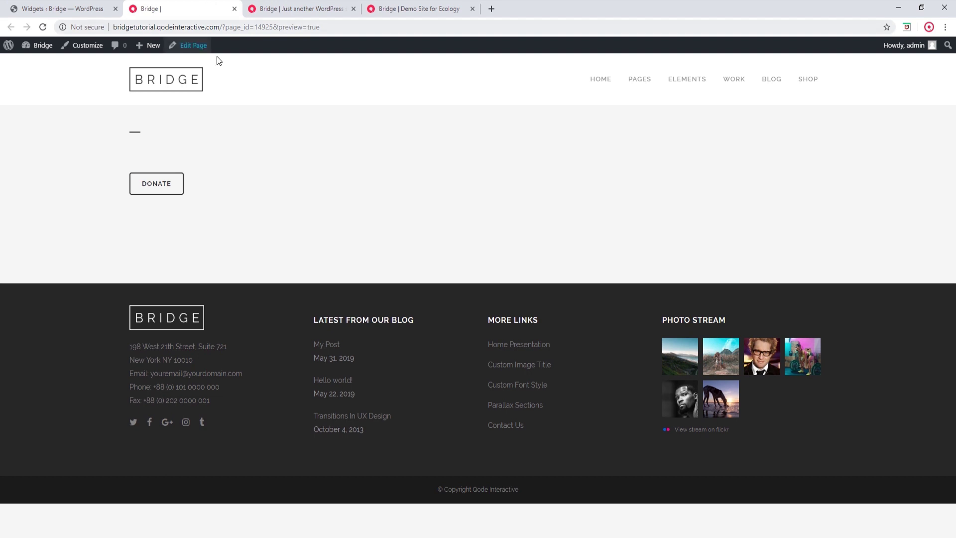
{"action": "left_click", "coordinate": [261, 8]}
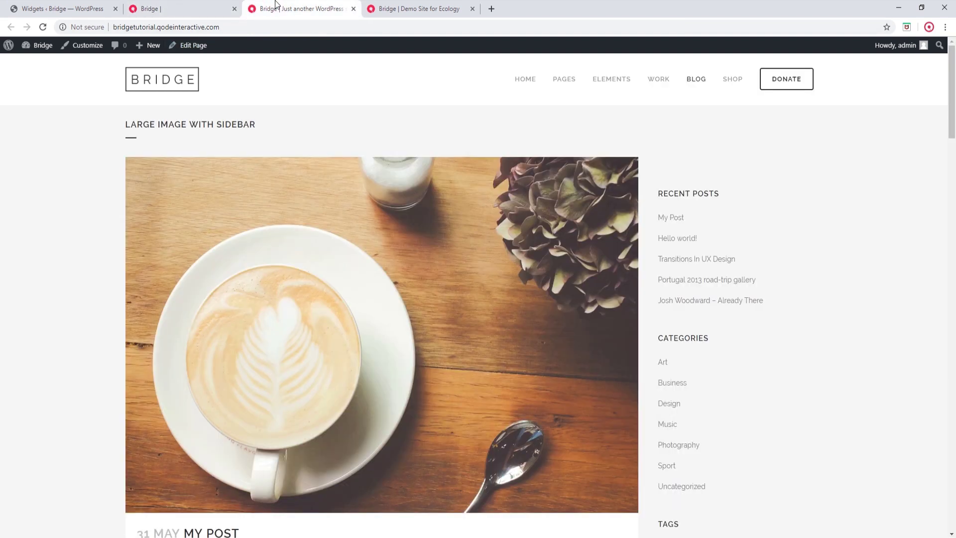